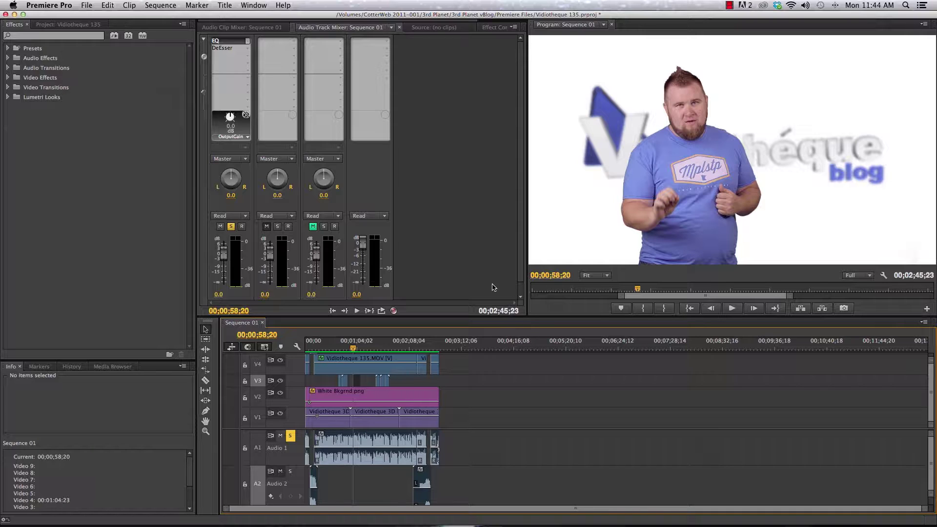
Play the dialogue from 00;00;58;20, stop playback, and return the playhead to 00;00;59;11
key(space)
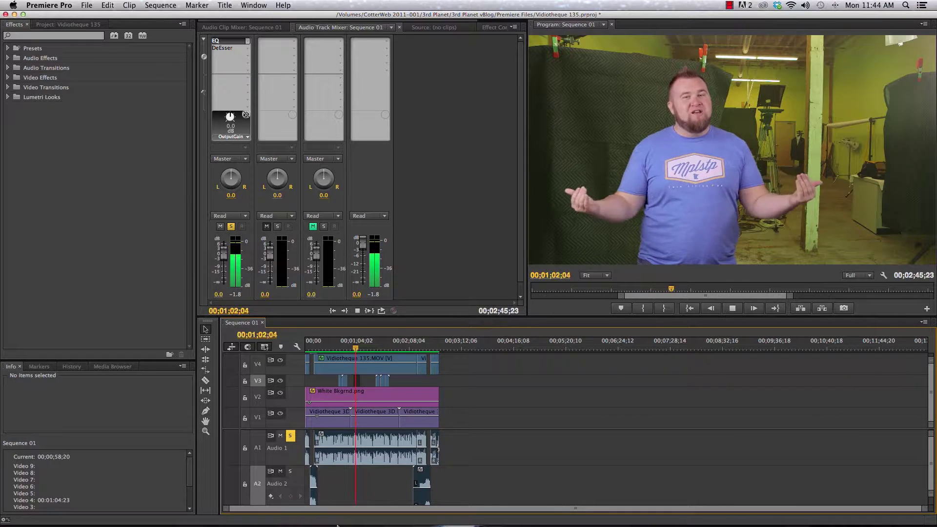
key(=)
key(=)
key(=)
key(=)
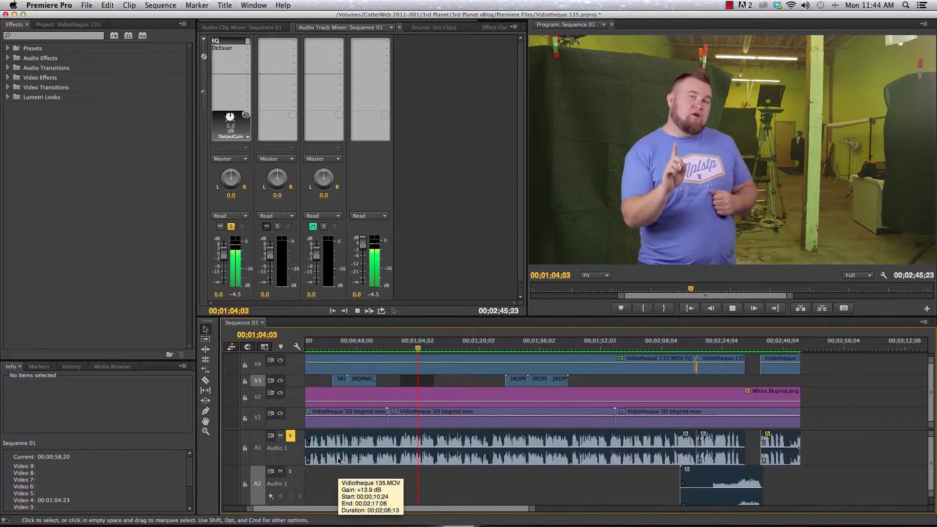
key(space)
click(431, 347)
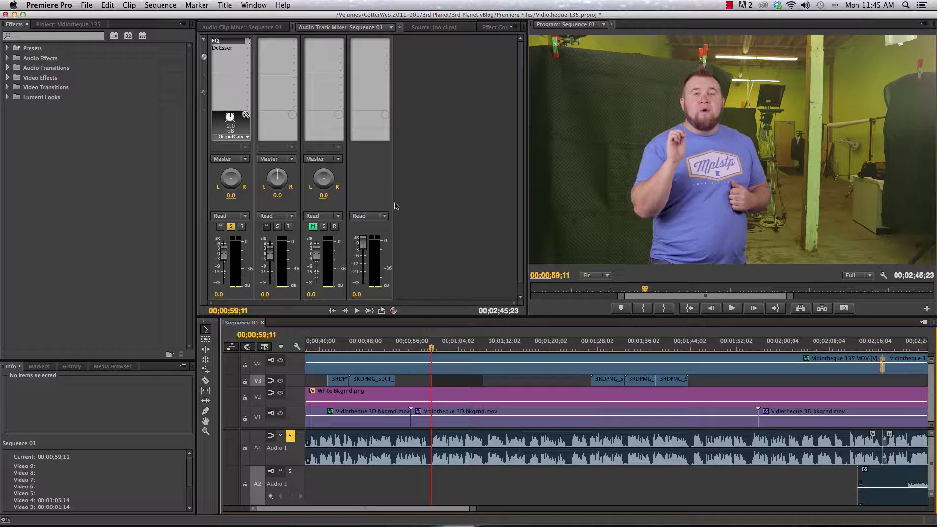
Open the EQ effect editor for Audio 1 and toggle the low band's cut filter off and back on
double_click(229, 44)
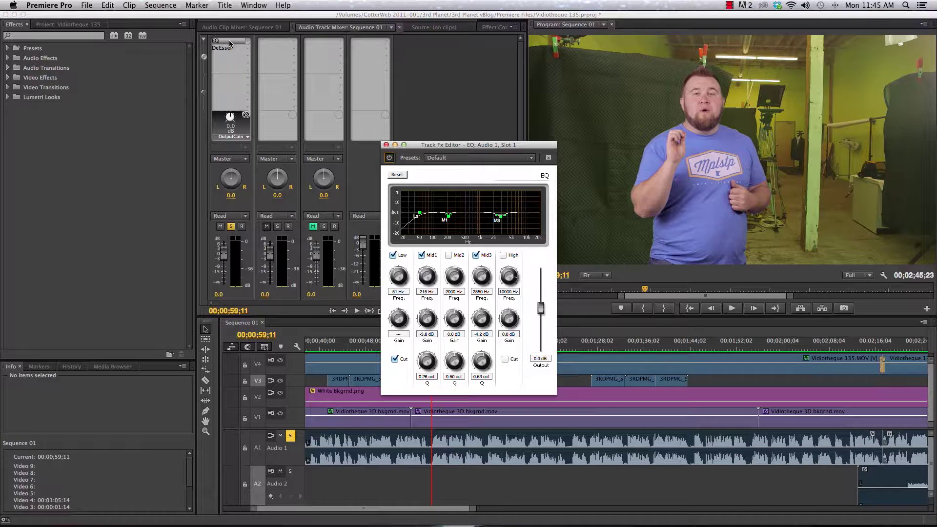
drag(439, 144, 406, 139)
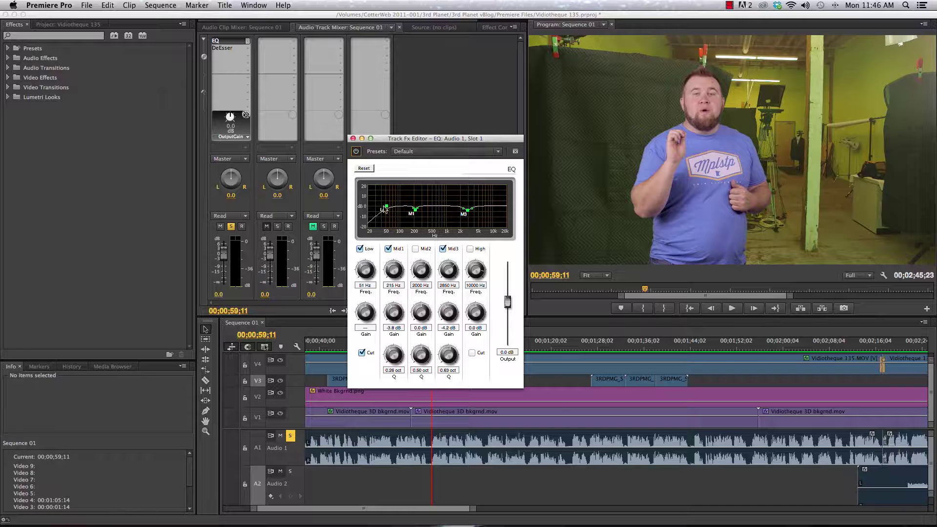
click(362, 353)
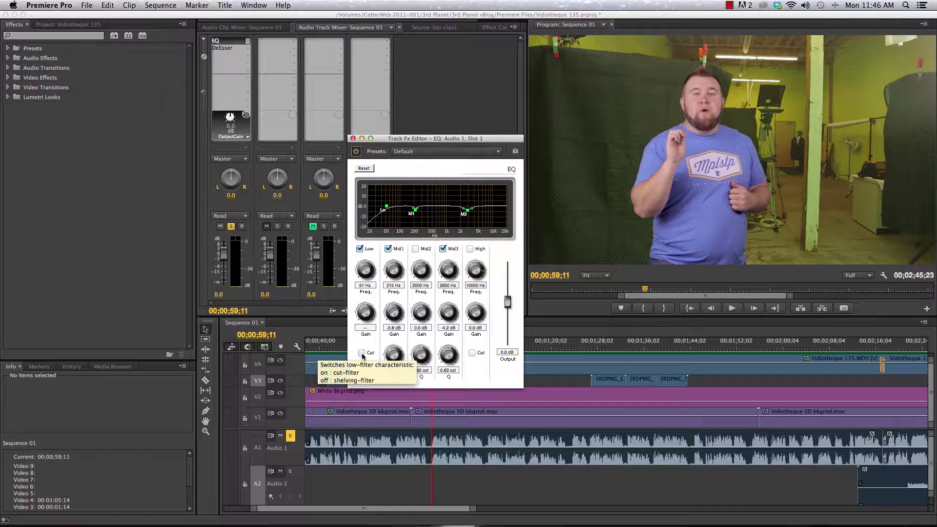
click(361, 353)
click(362, 353)
click(362, 353)
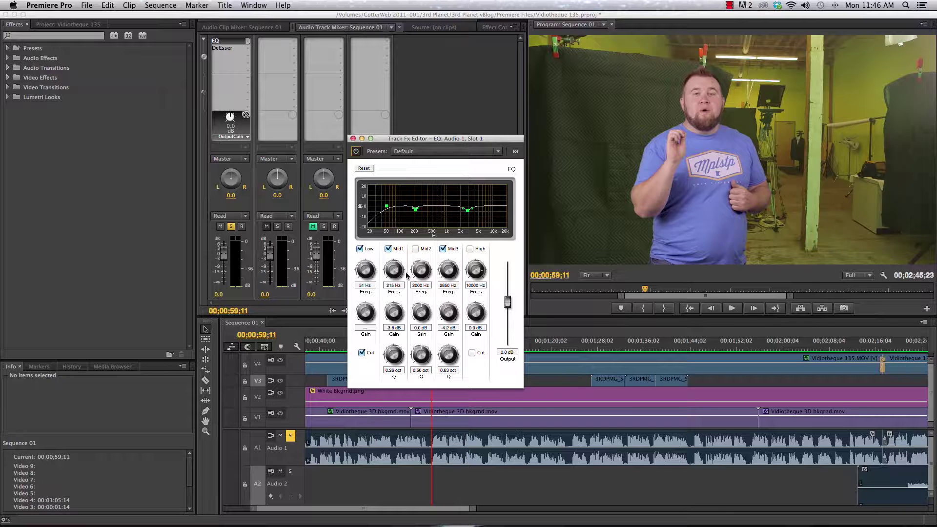
Leave only the Low and Mid1 EQ bands enabled and boost the Mid1 gain to 19.2 dB during playback
click(390, 249)
click(443, 249)
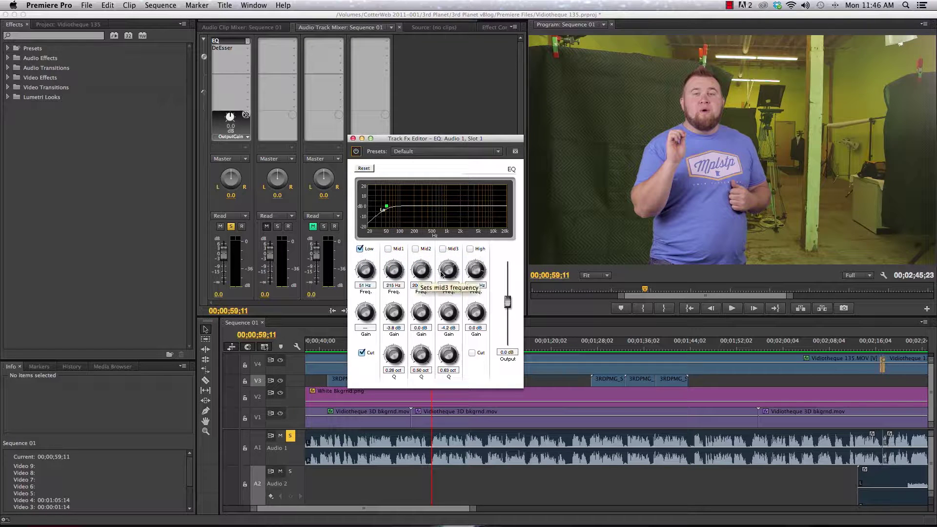
click(388, 250)
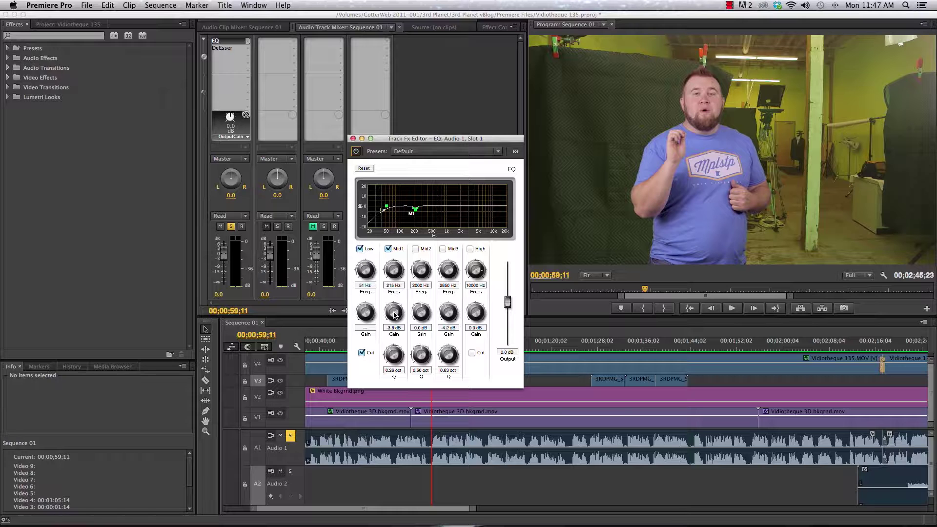
key(space)
drag(395, 314, 396, 256)
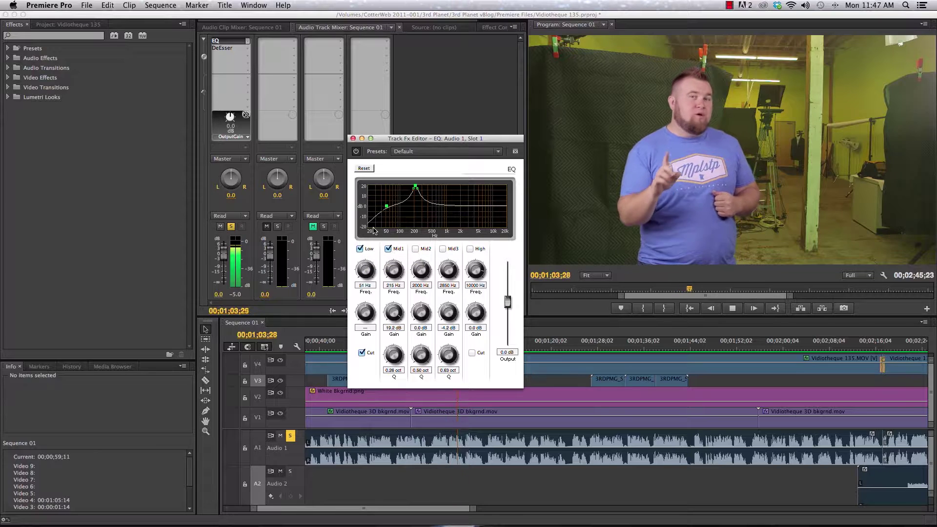
key(space)
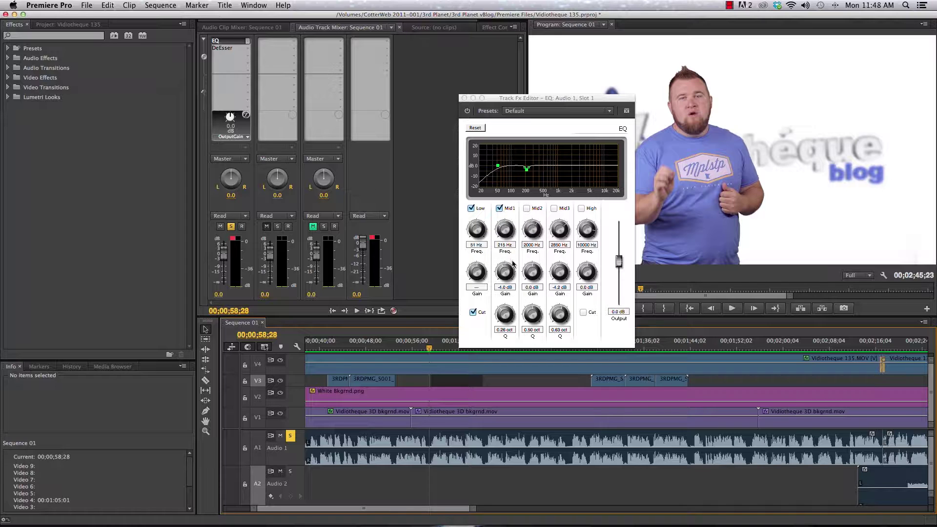
Raise the EQ's Mid1 gain to 15.8 dB and lower it to -4.8 dB while the audio plays
click(233, 239)
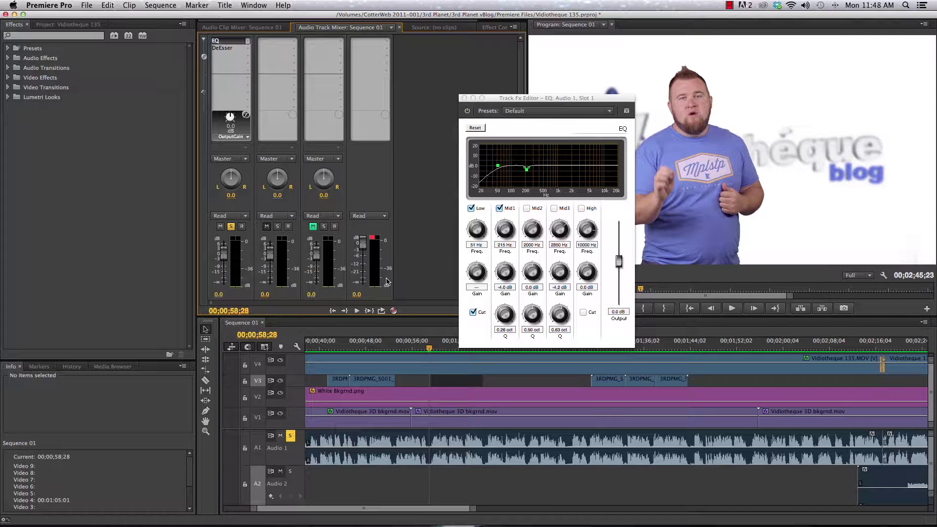
click(507, 278)
drag(505, 276, 511, 240)
drag(507, 273, 508, 269)
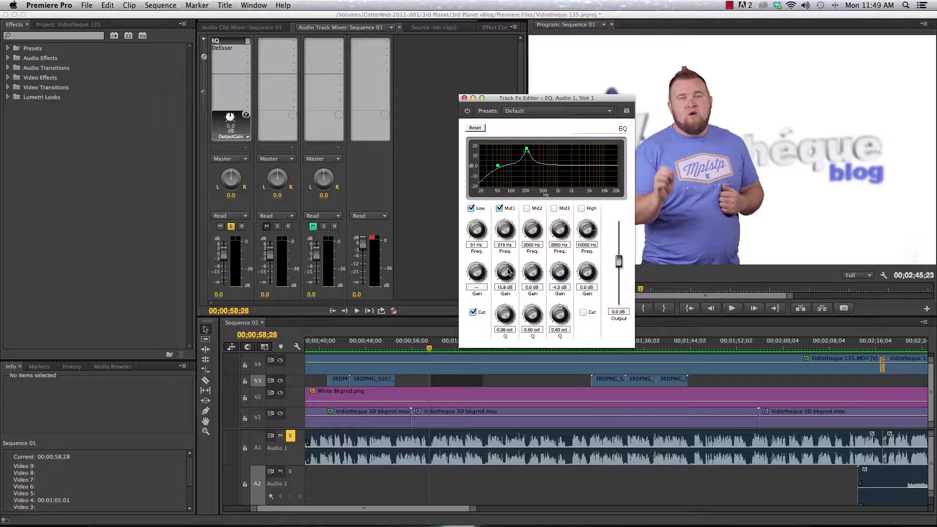
drag(507, 272, 507, 274)
key(space)
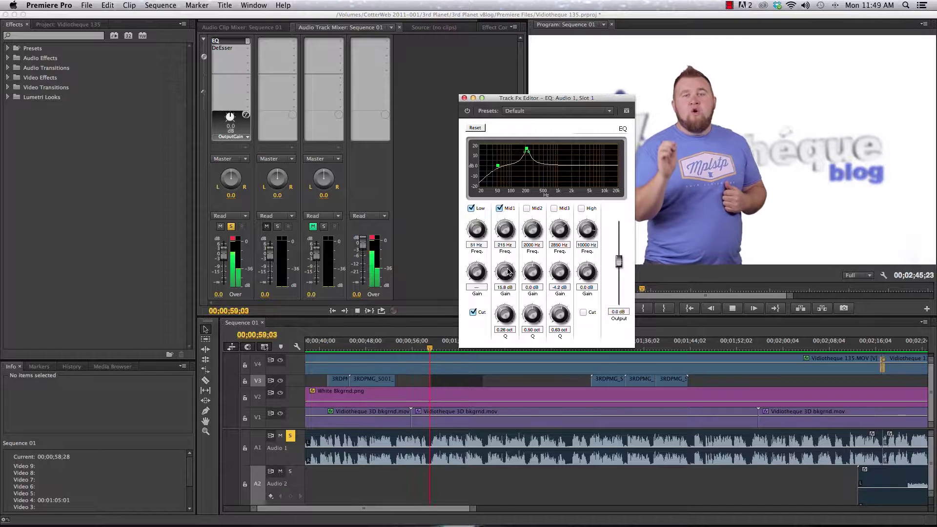
drag(508, 274, 502, 316)
key(space)
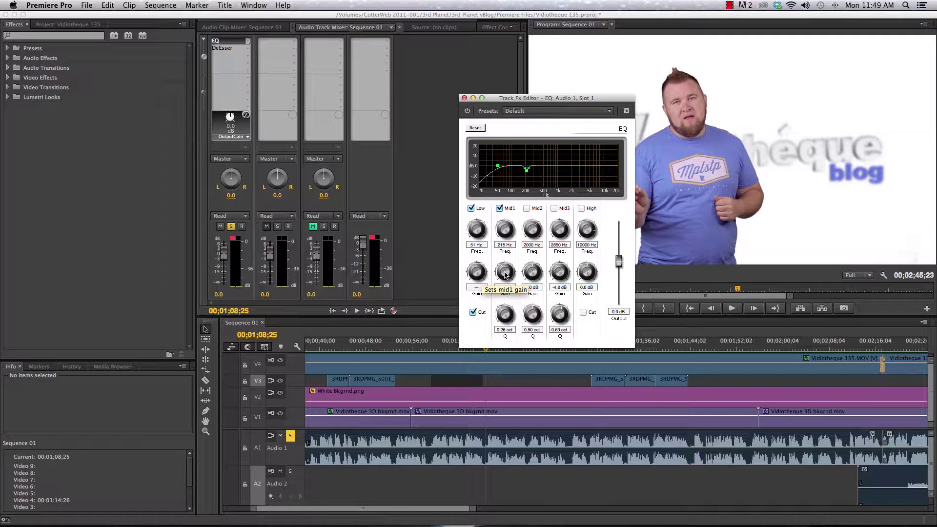
Enable the Mid3 band and, playing from 00;00;59;06, boost its gain to 10 dB with its frequency at 2941 Hz
click(554, 209)
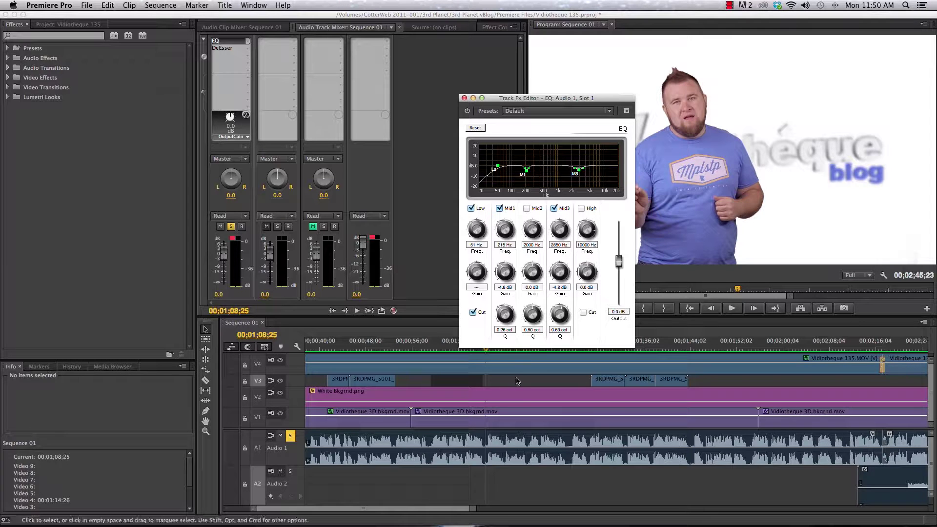
click(431, 349)
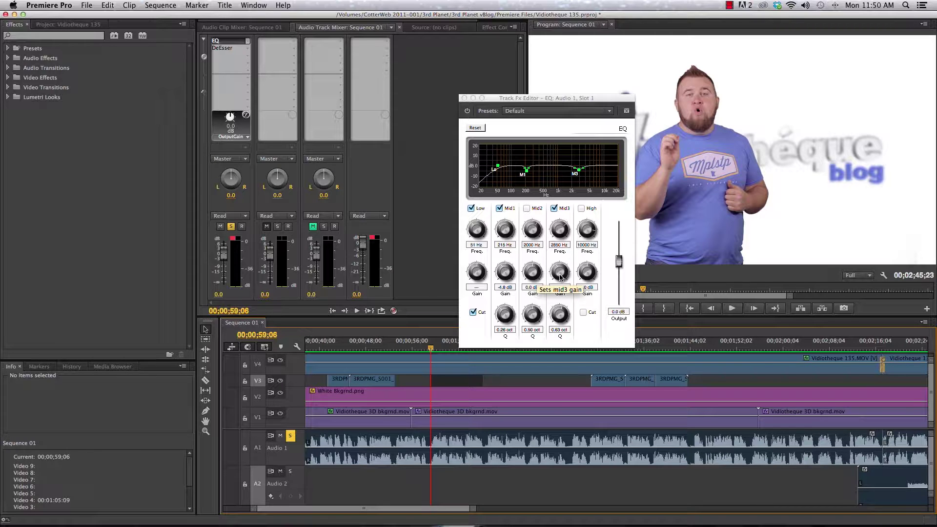
key(space)
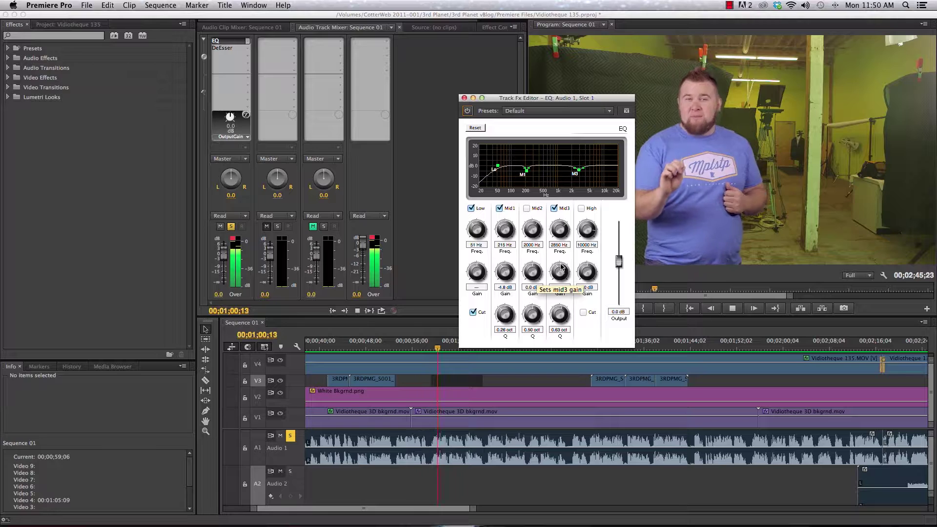
drag(561, 275, 561, 240)
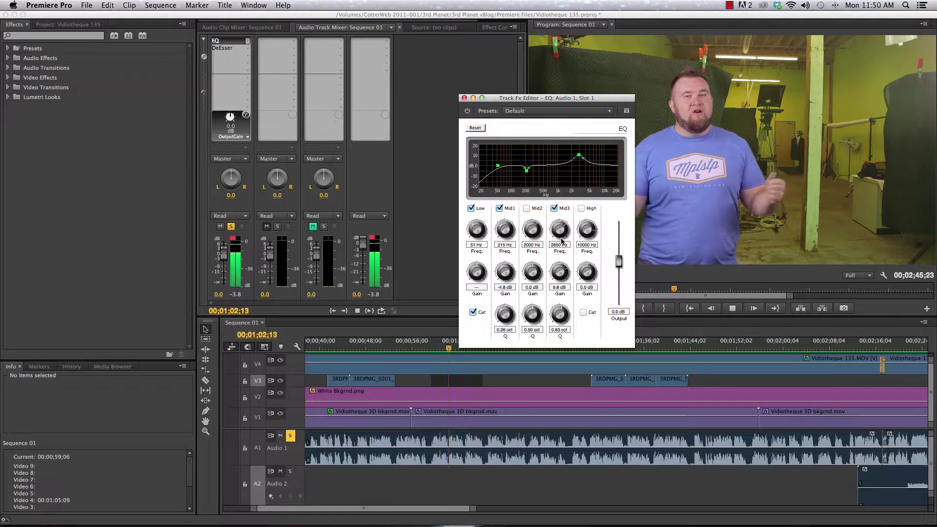
scroll(562, 240, up, 2)
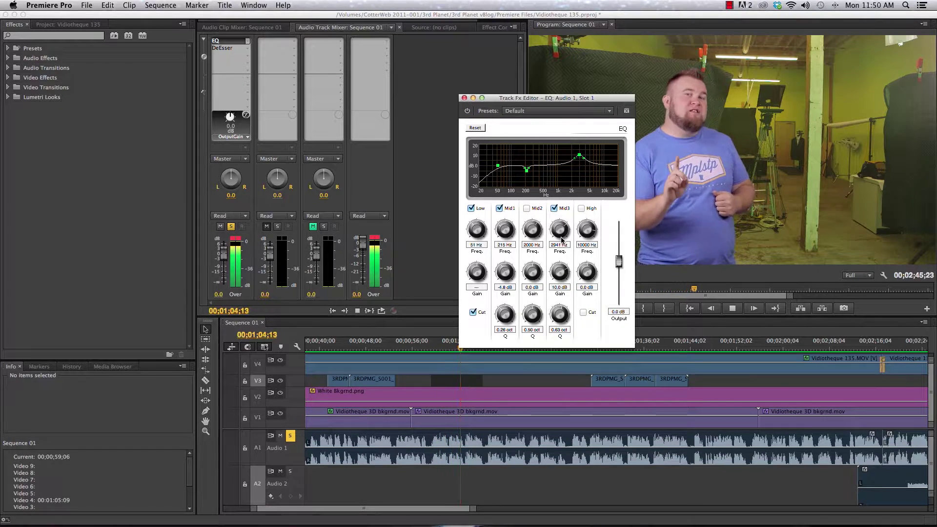
key(space)
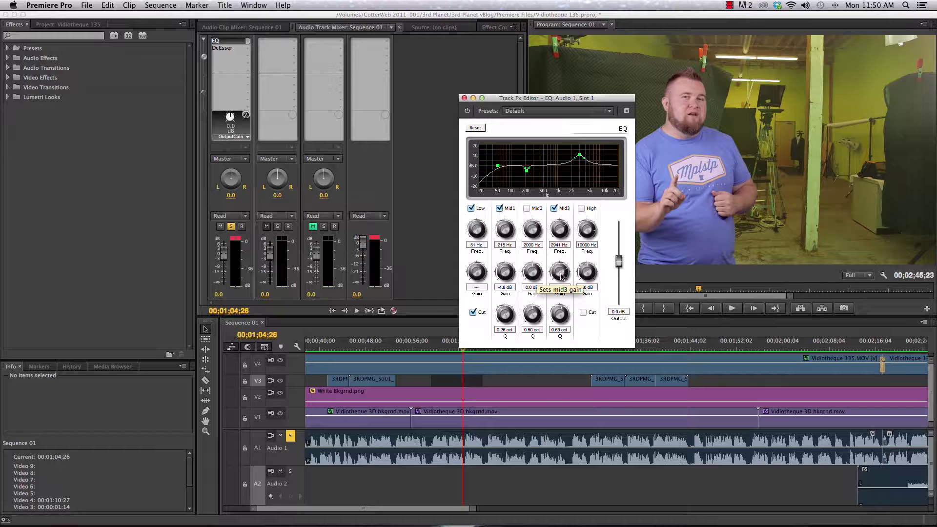
Lower the EQ's Mid3 gain to about -5.2 dB while the dialogue plays
key(space)
drag(561, 276, 549, 300)
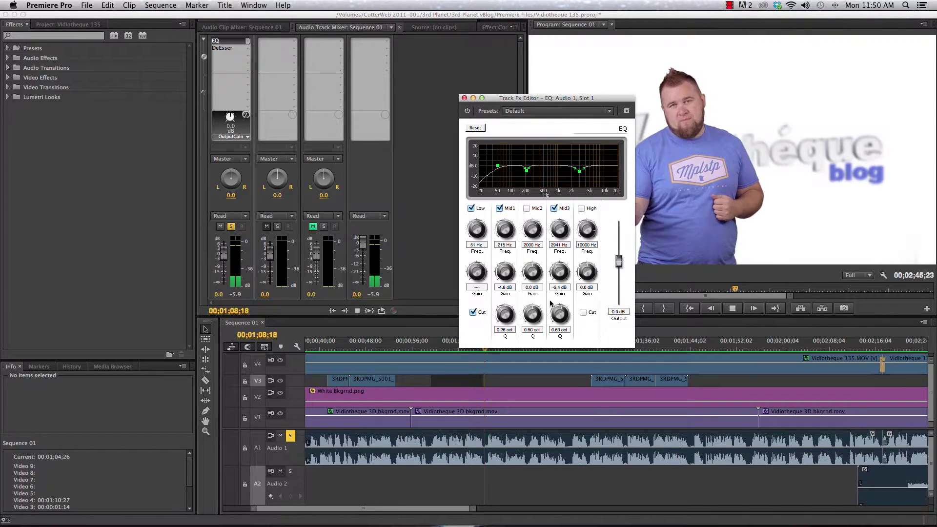
drag(562, 280, 563, 279)
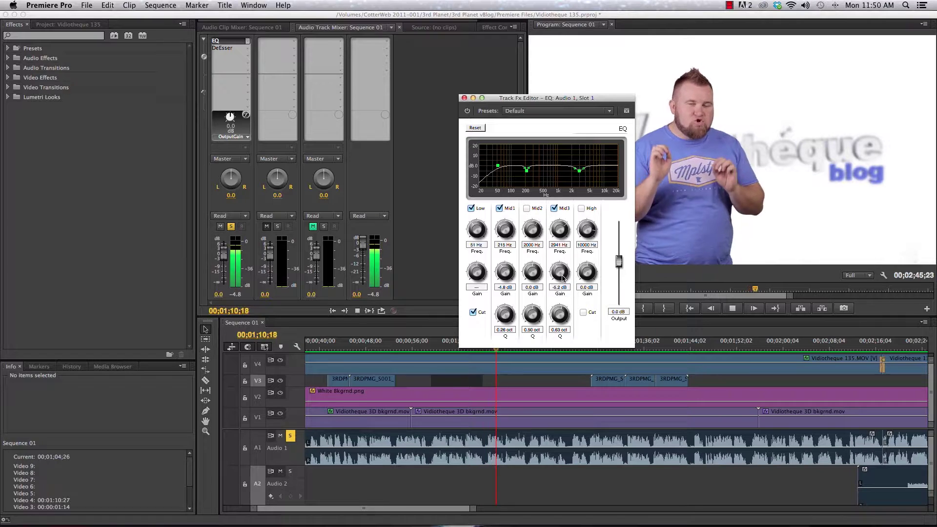
key(space)
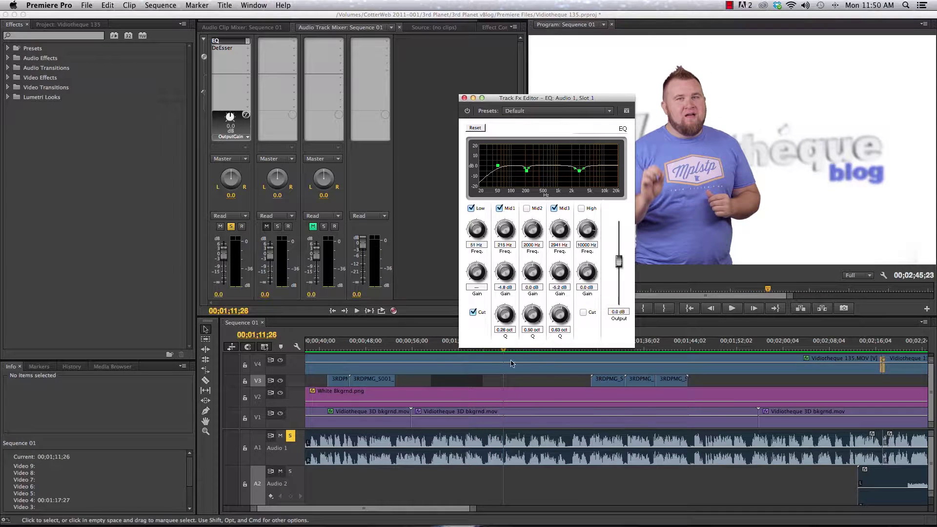
Play the equalized dialogue from 00;00;58;18 and return the playhead to 00;00;58;28
click(427, 349)
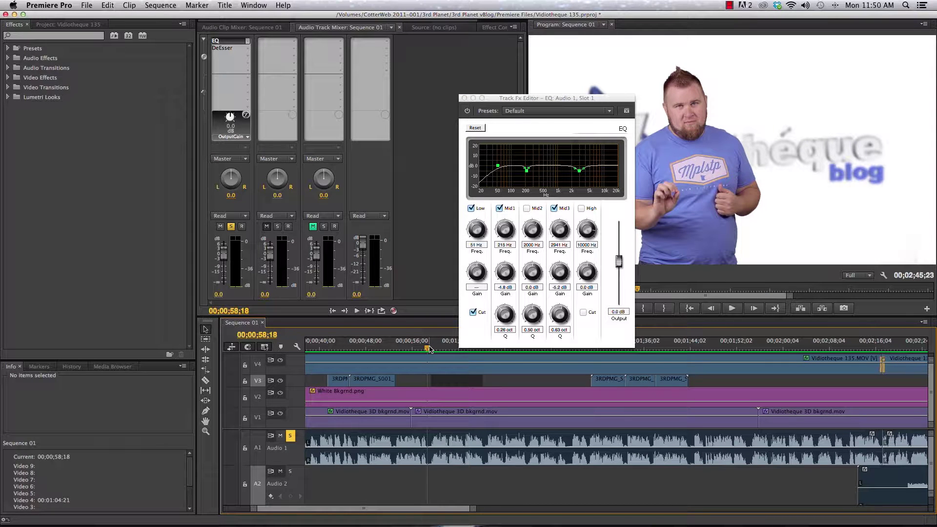
key(space)
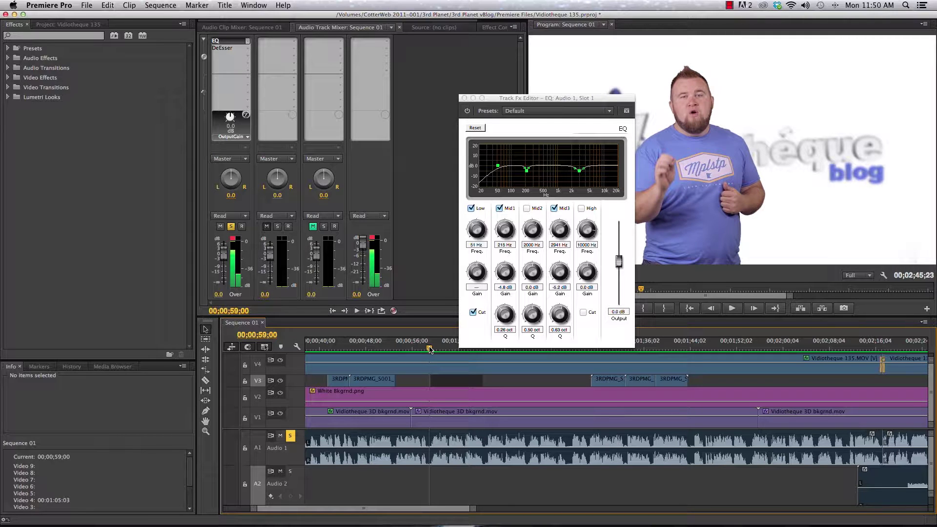
click(429, 349)
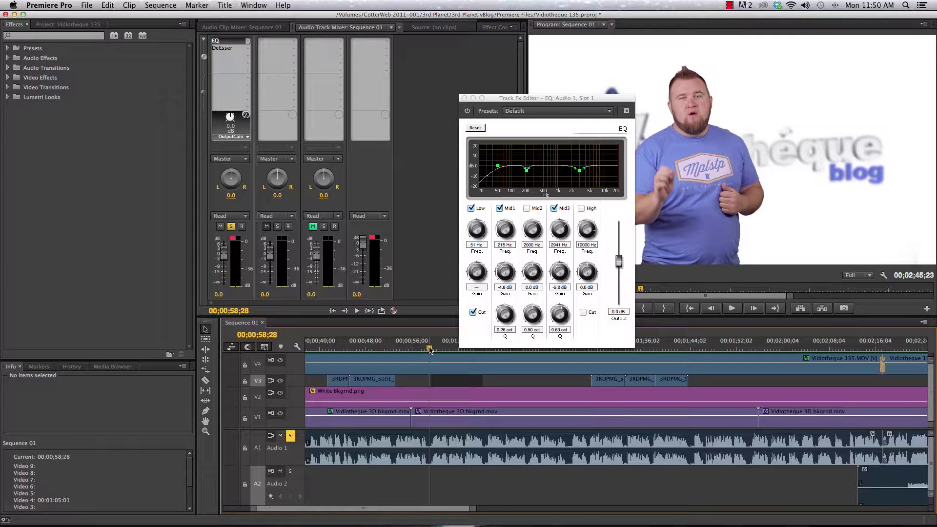
Close the EQ editor, open the DeEsser editor for Audio 1, and switch the DeEsser on
click(464, 98)
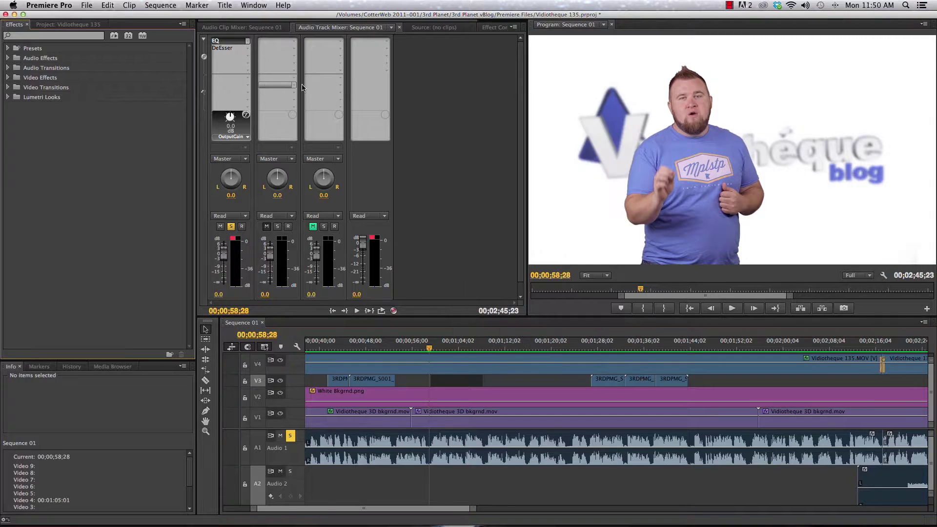
click(233, 48)
double_click(234, 49)
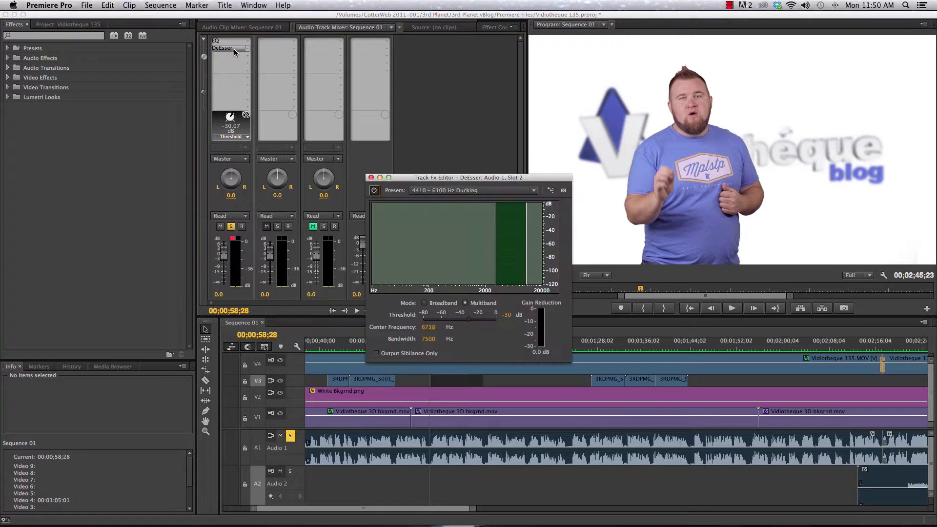
click(374, 192)
click(374, 191)
click(234, 239)
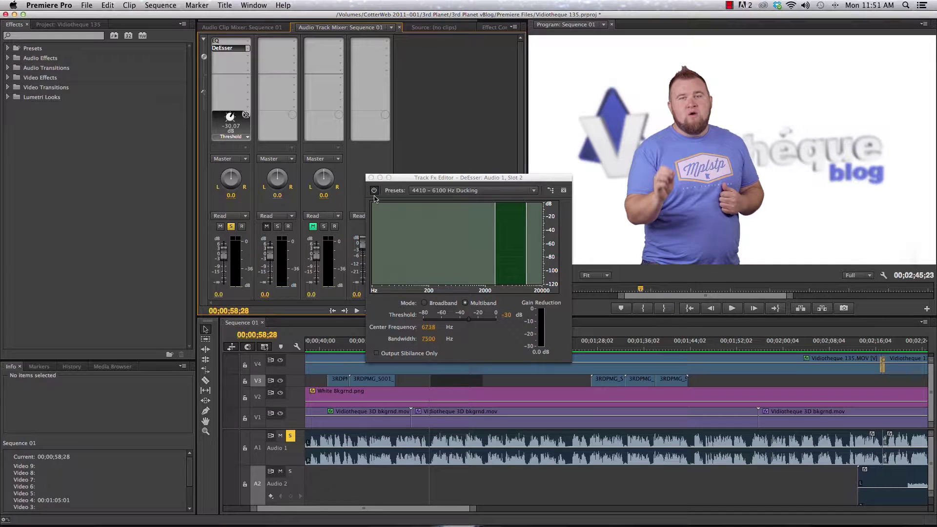
click(375, 192)
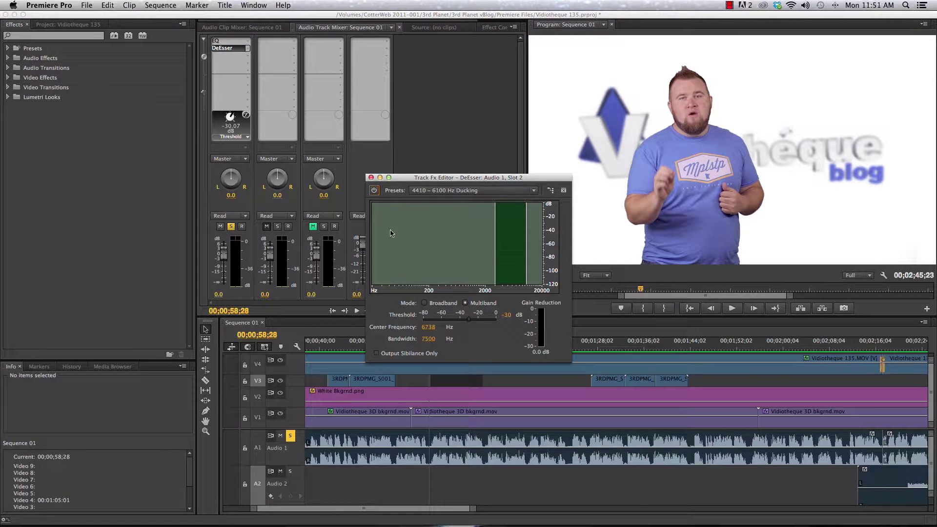
Listen to the DeEsser with Output Sibilance Only enabled, and disable that option after stopping playback
click(376, 355)
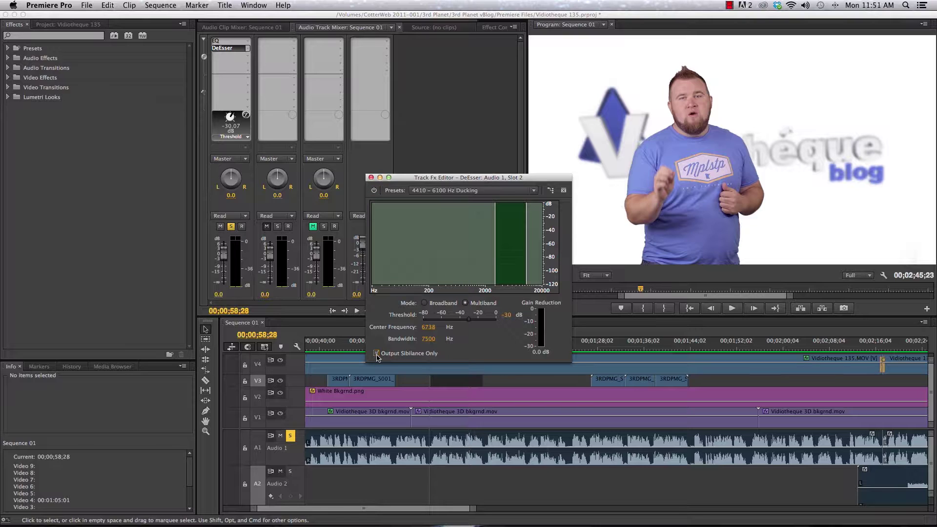
key(space)
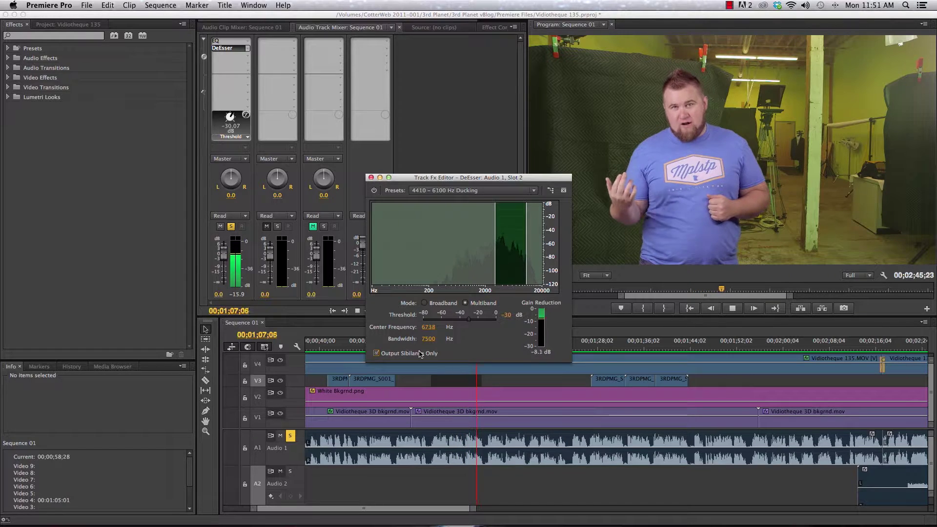
key(space)
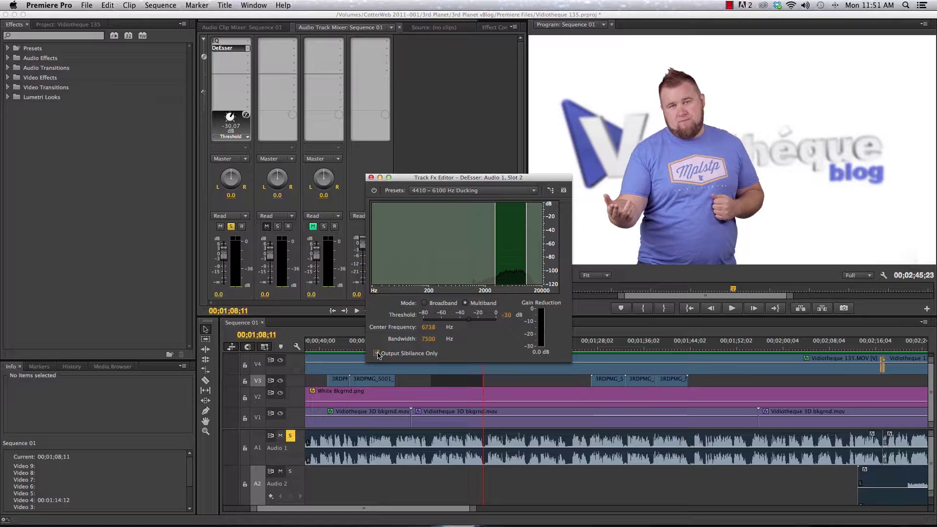
click(376, 353)
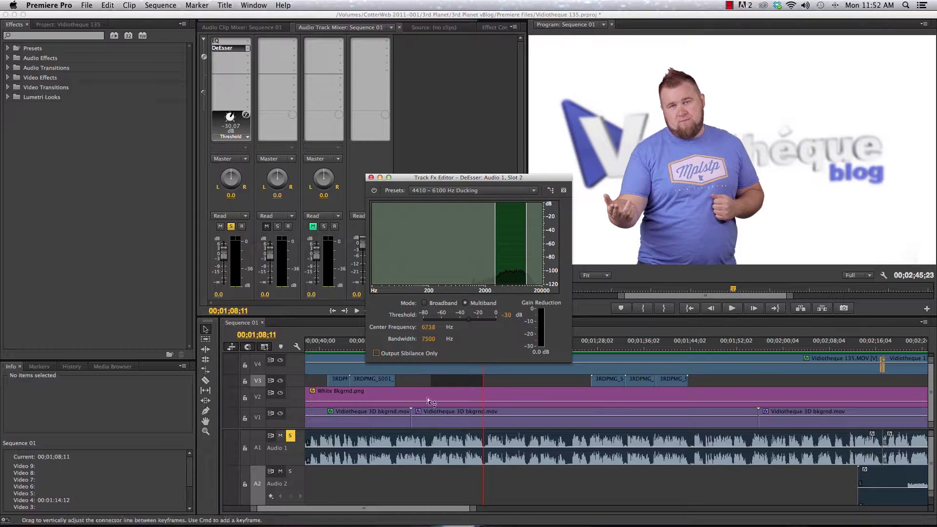
Play the dialogue from 00;00;58;23 to compare the sound with and without the DeEsser
click(426, 436)
drag(435, 178, 446, 133)
click(428, 345)
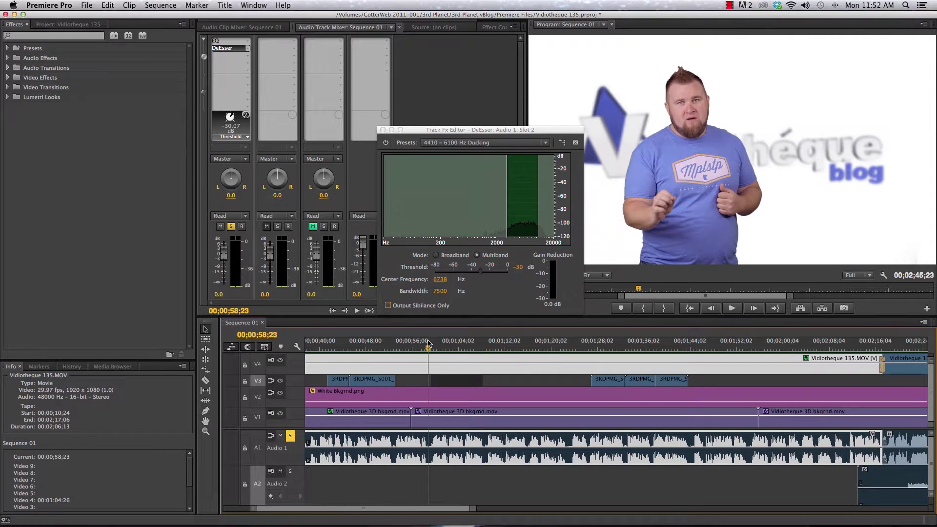
key(space)
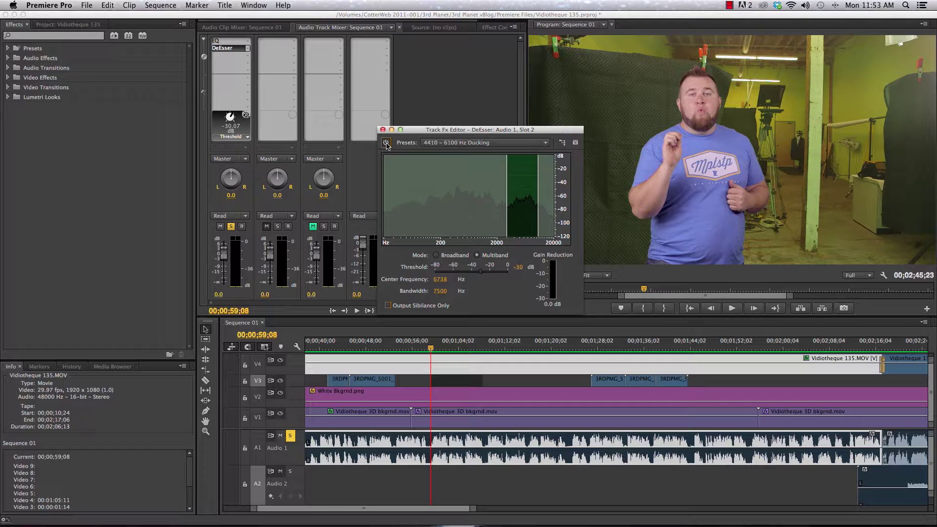
key(space)
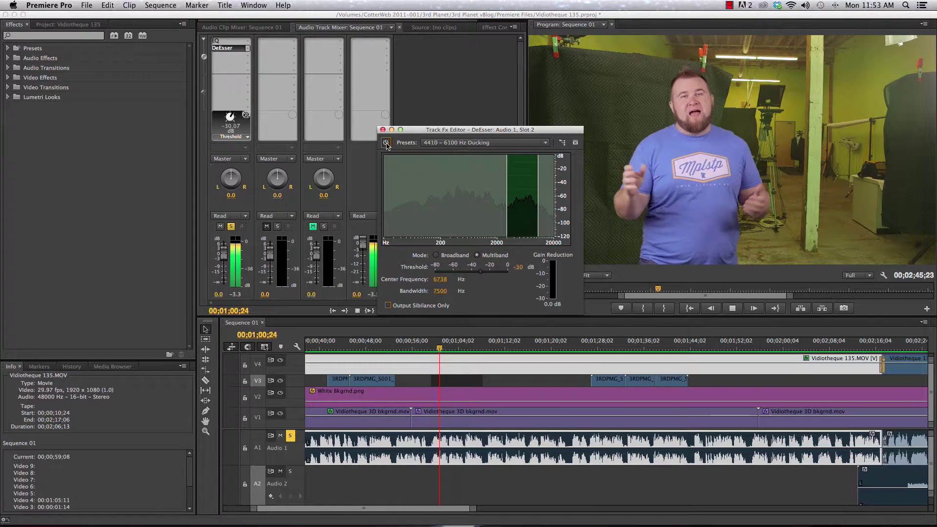